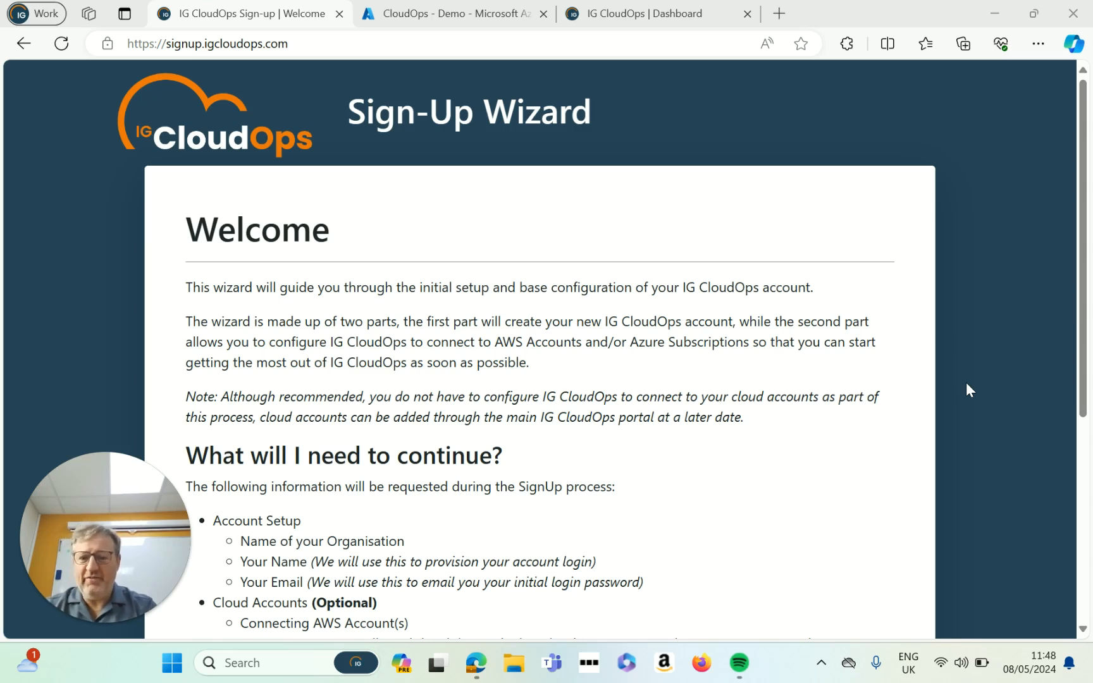
Start the sign-up wizard and create an account for organisation "test no2" with the saved first name, surname and e-mail.
left_click_drag(1083, 207, 1077, 328)
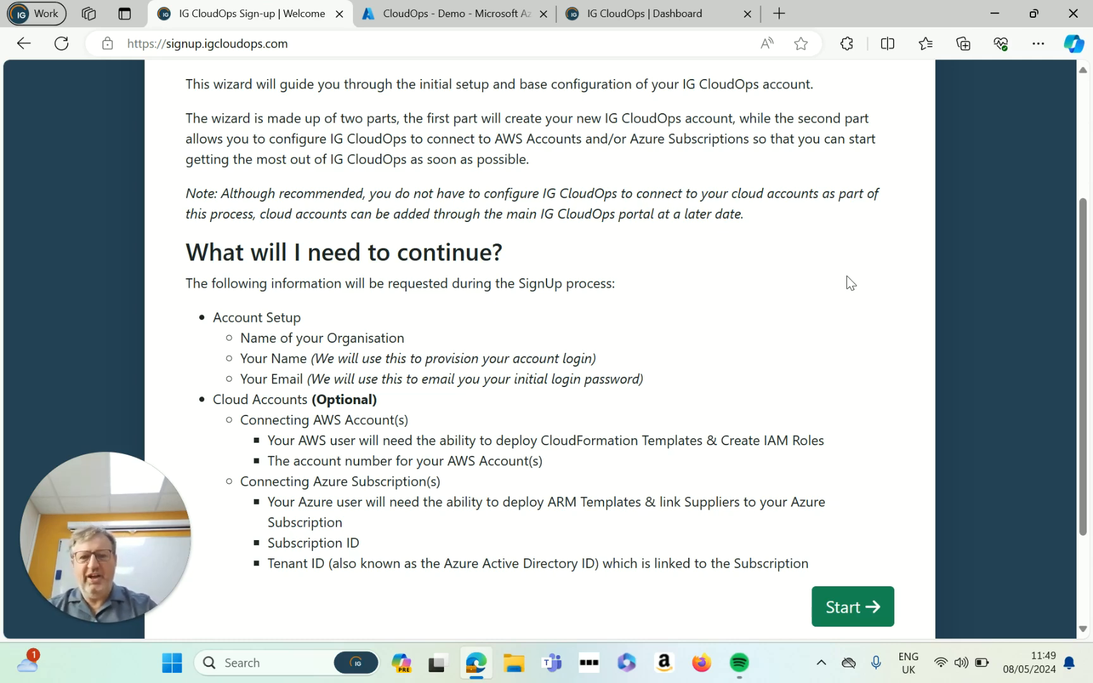
left_click(851, 606)
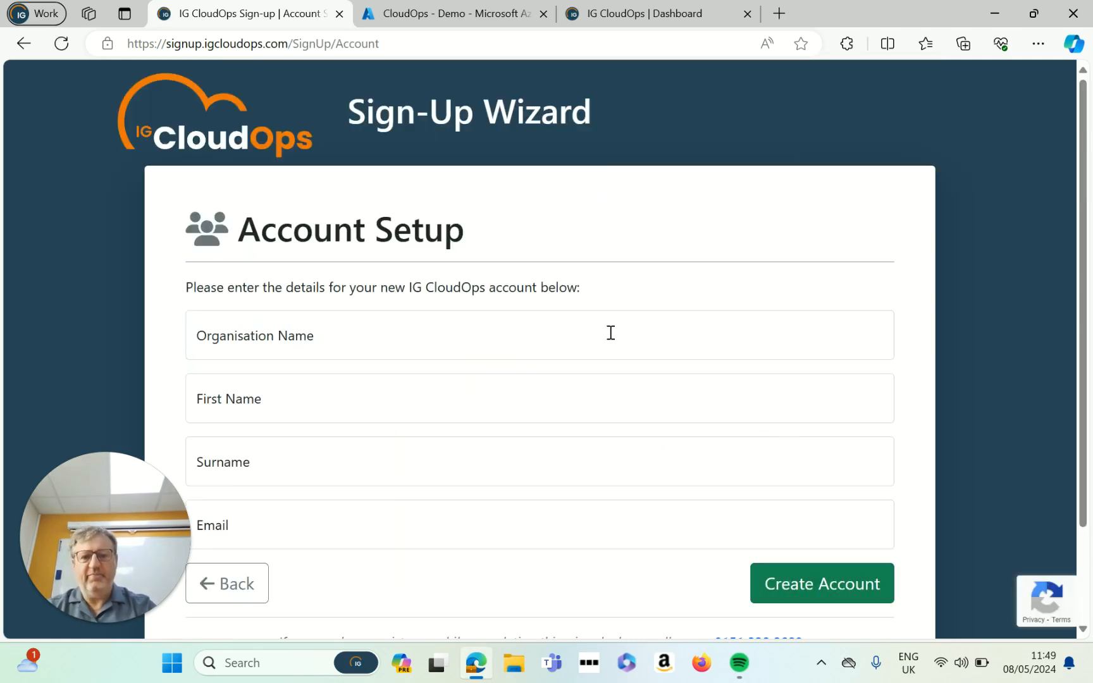
left_click(359, 339)
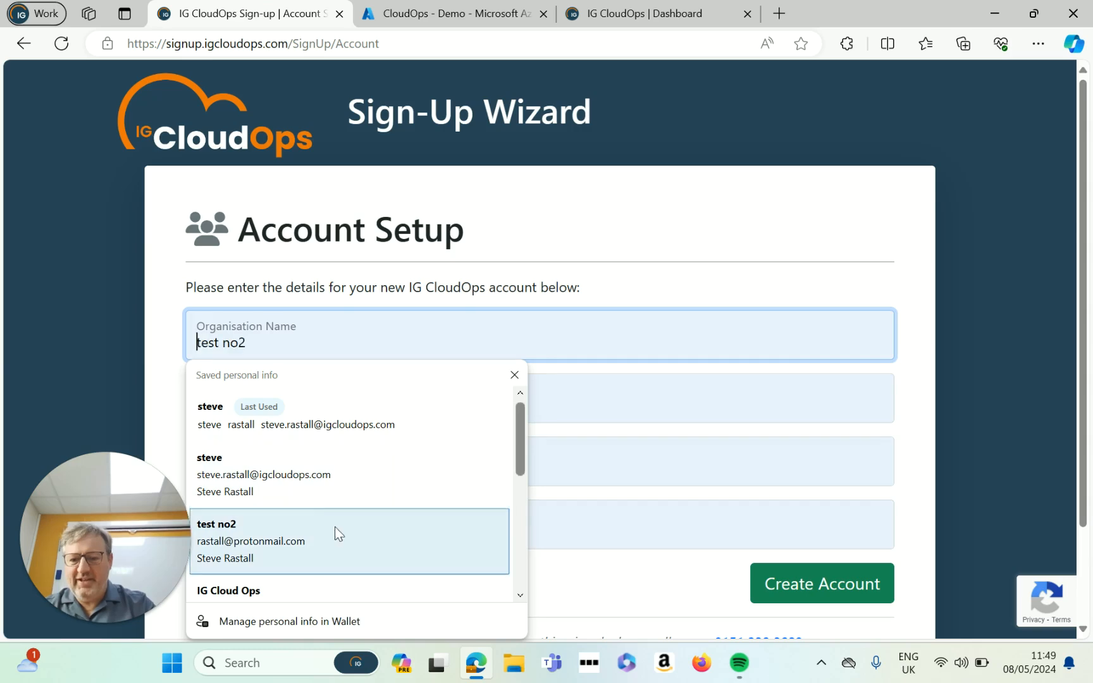
left_click(325, 546)
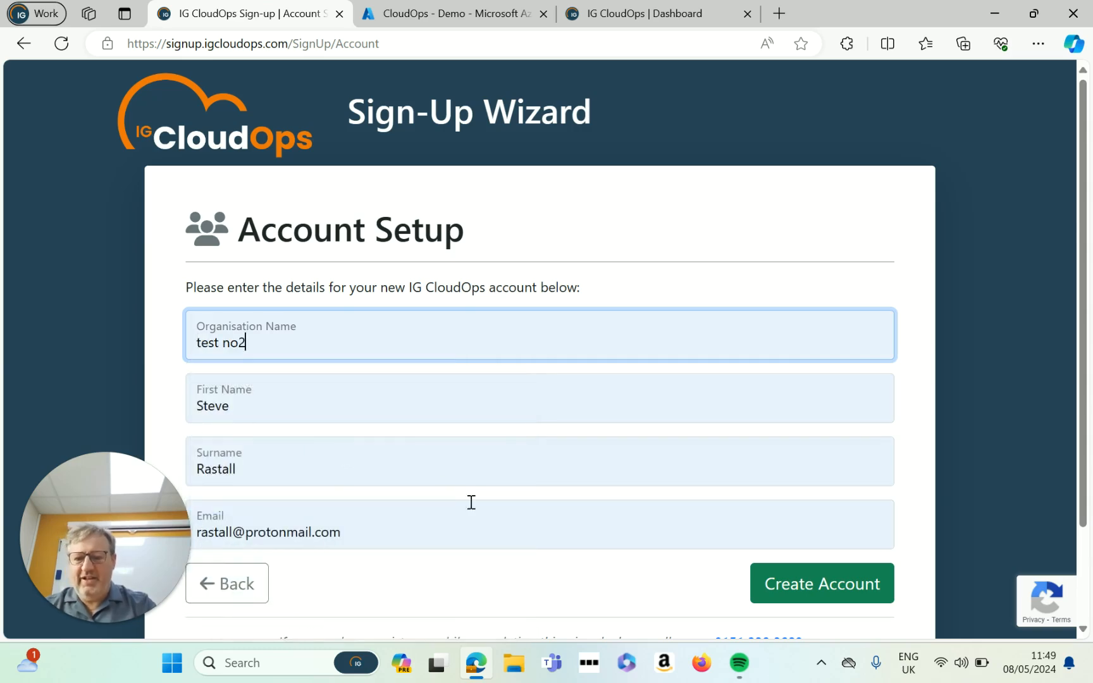
left_click(829, 597)
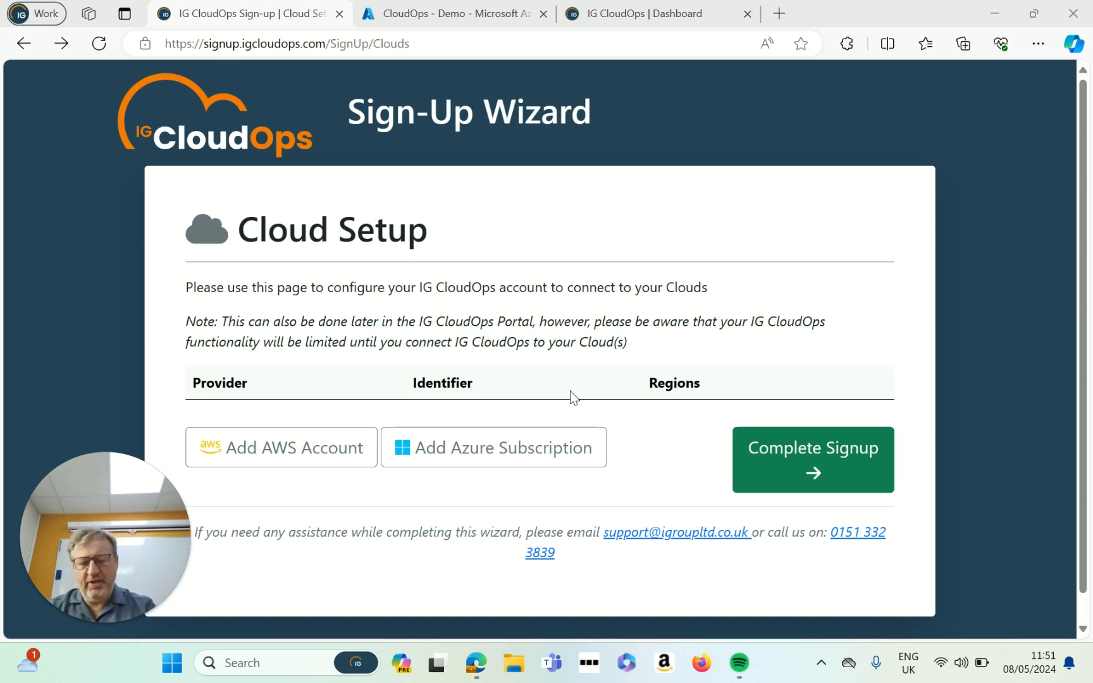
Choose to add an Azure subscription in the cloud setup and launch its template deployment in the Azure portal.
left_click(494, 447)
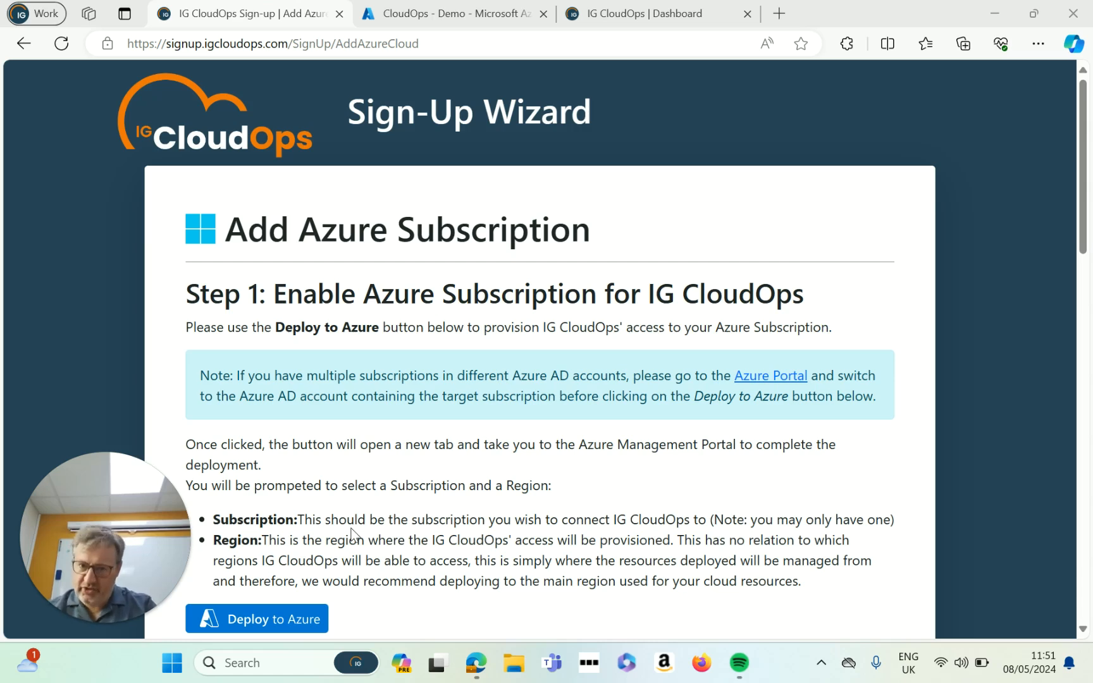
scroll(36, 258, "down", 1)
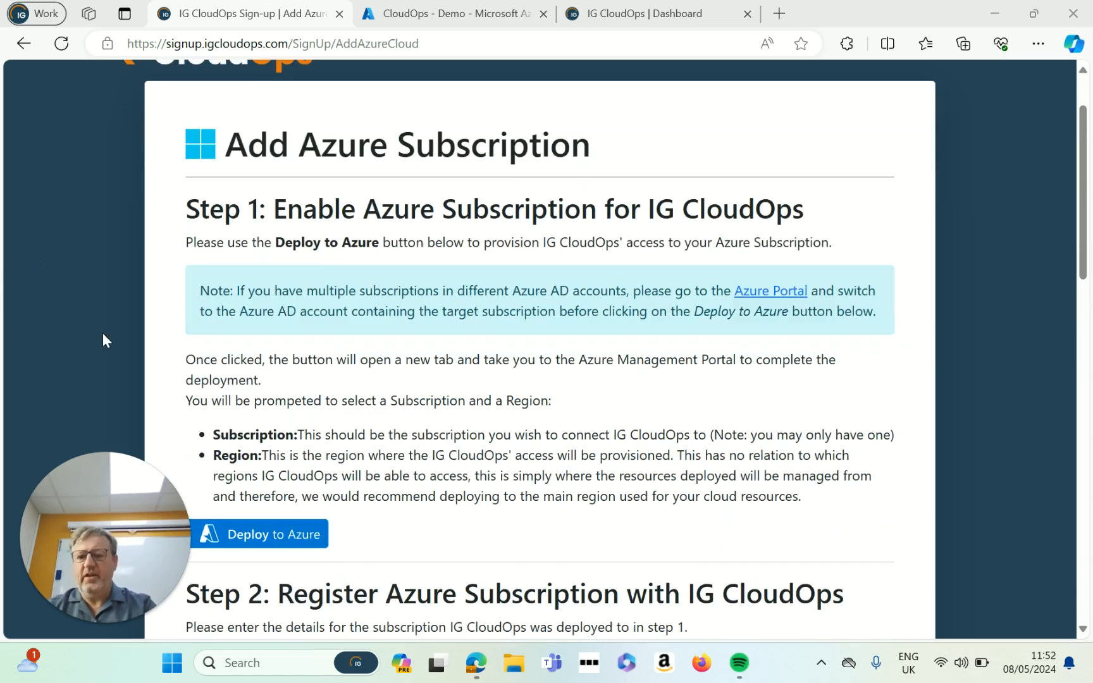
left_click(286, 537)
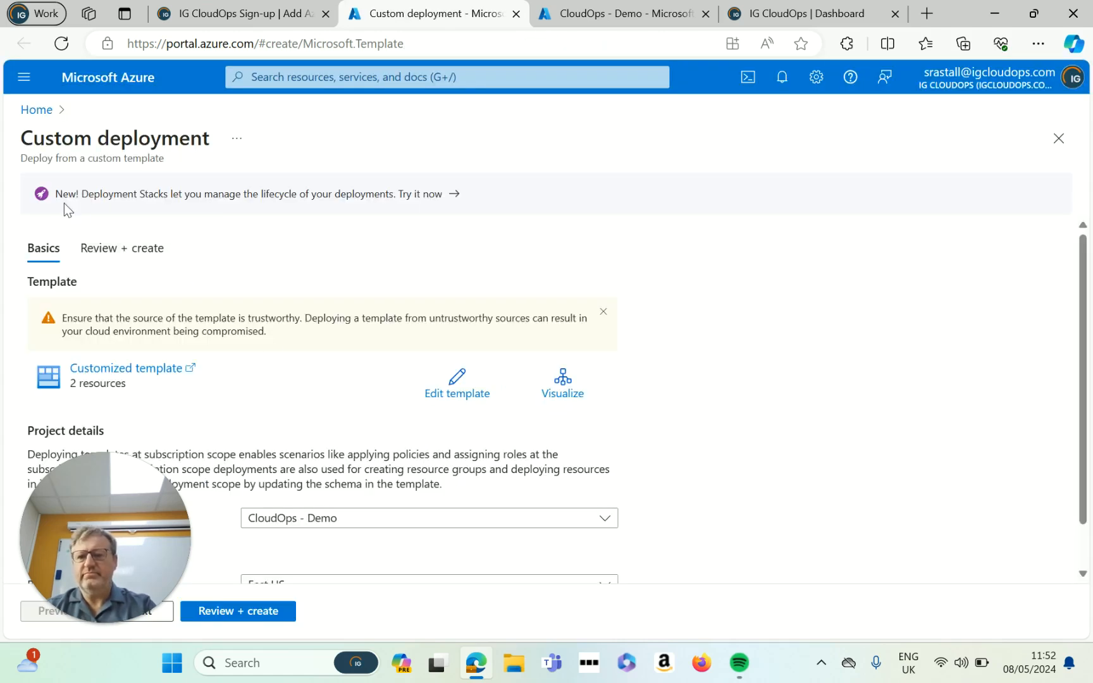
Review and create the custom deployment for the CloudOps - Demo subscription in the East US region.
scroll(108, 263, "down", 1)
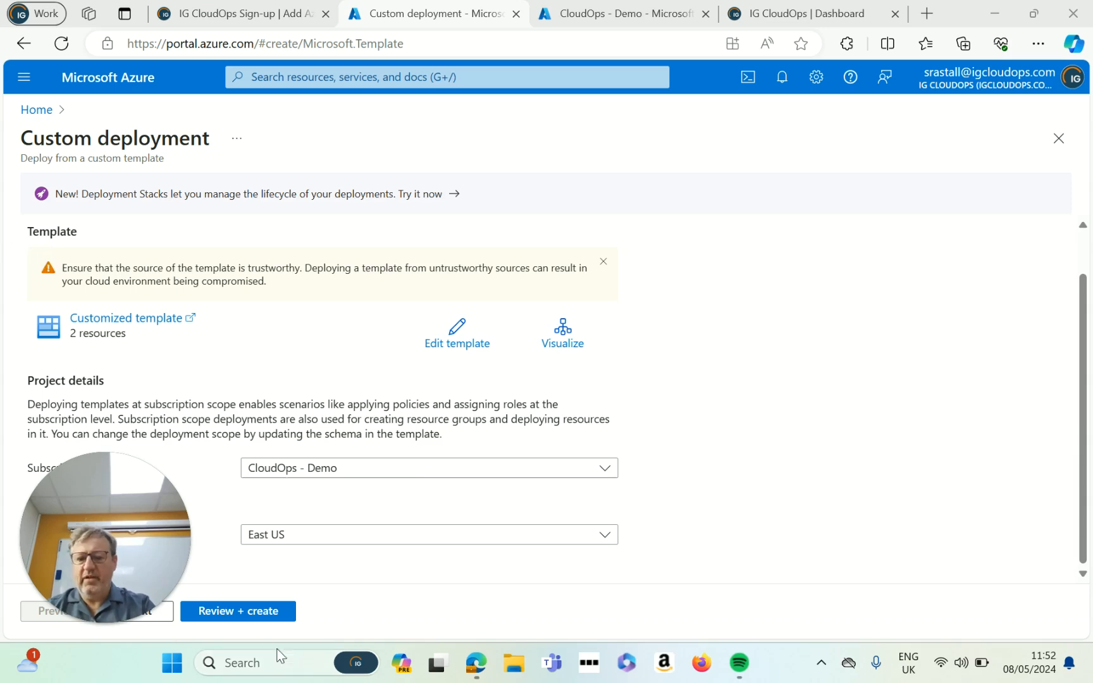
left_click(238, 611)
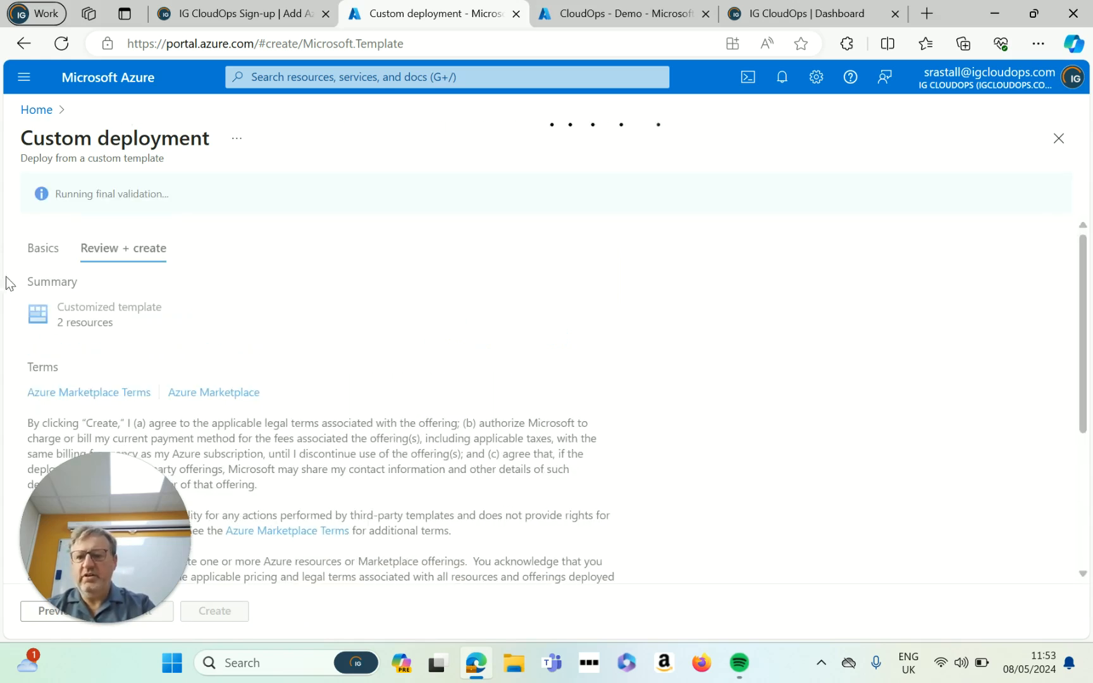
scroll(524, 402, "down", 5)
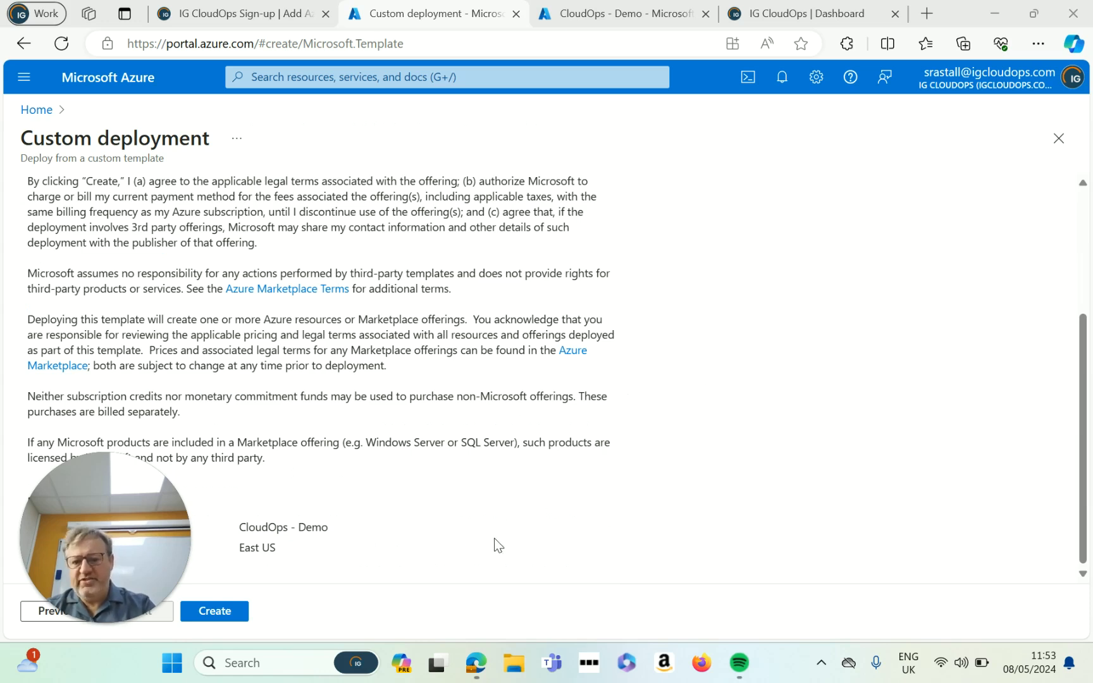
left_click(215, 614)
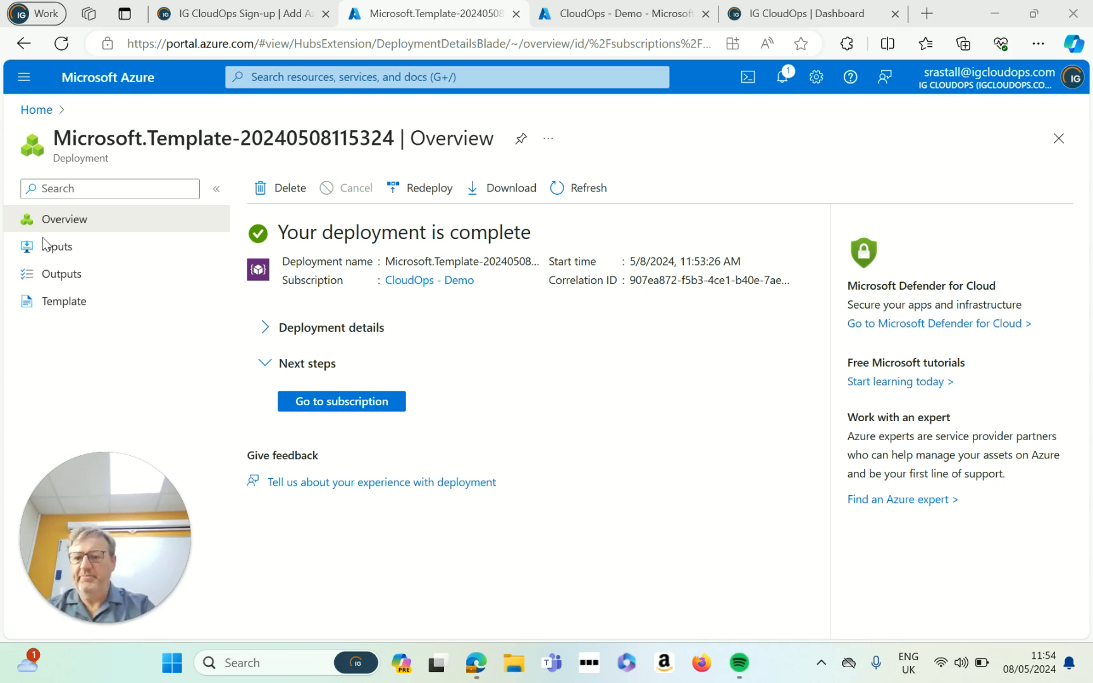
Open the CloudOps - Demo subscription's overview in the Azure portal and copy its subscription ID.
key("alt+Left")
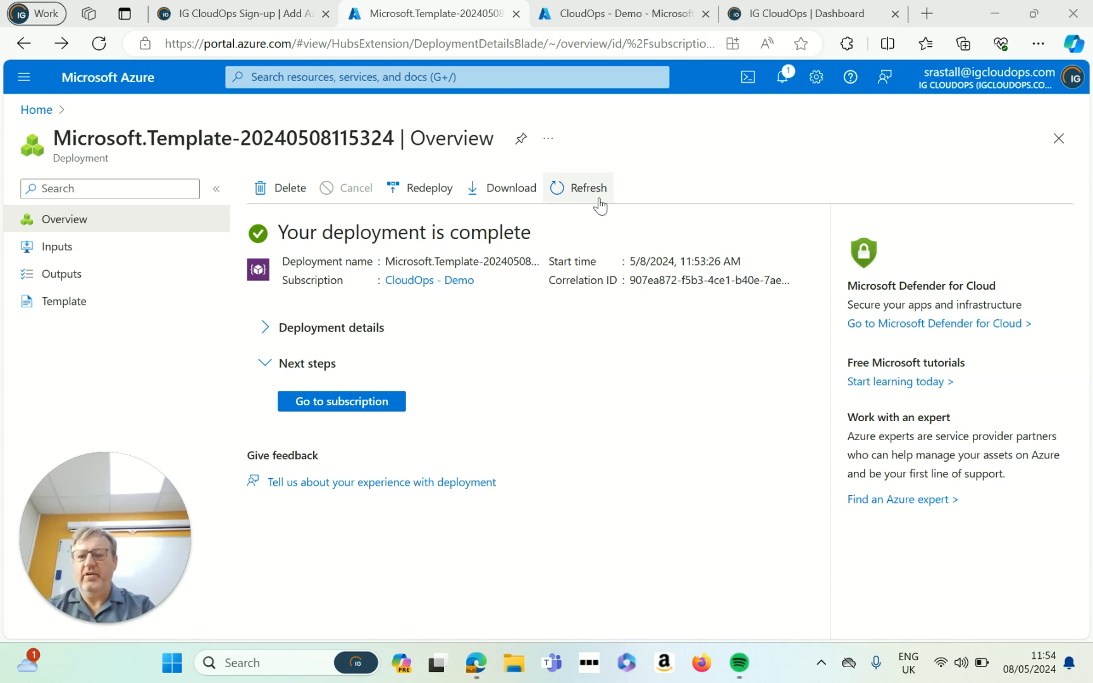
left_click(484, 78)
left_click(365, 241)
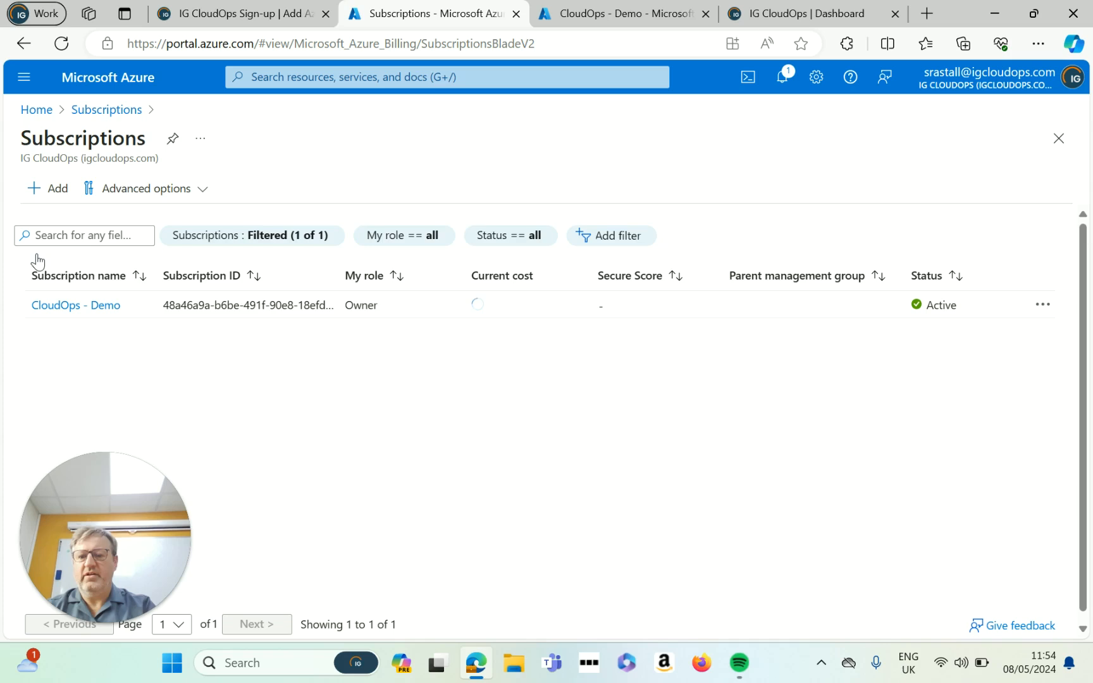
left_click(89, 306)
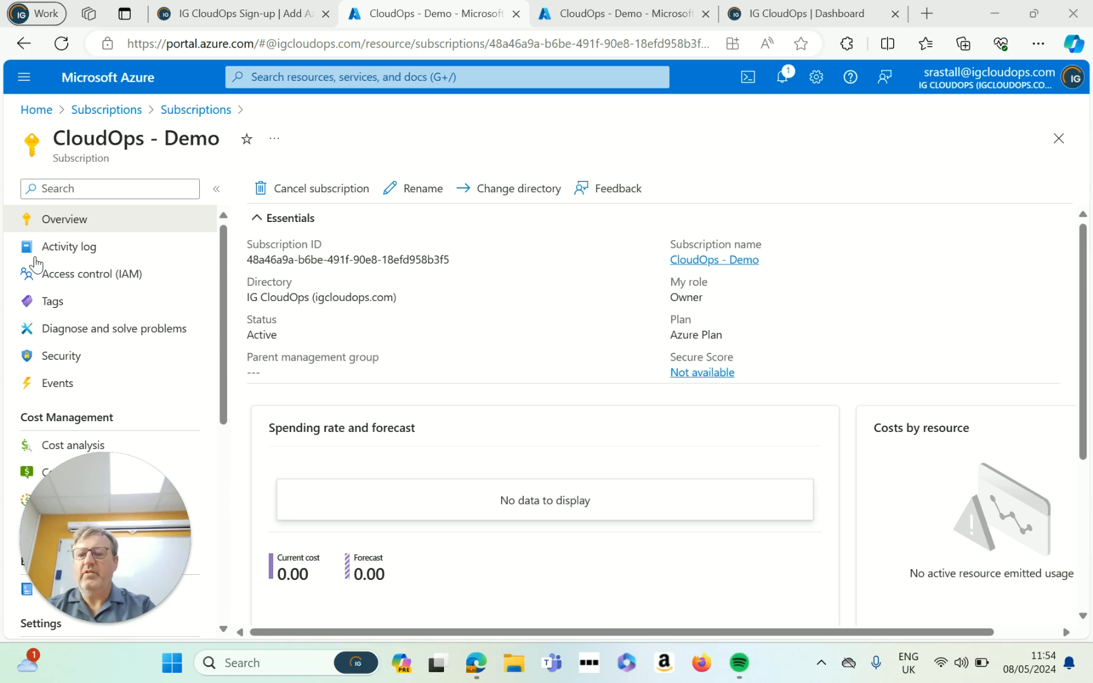
mouse_move(436, 264)
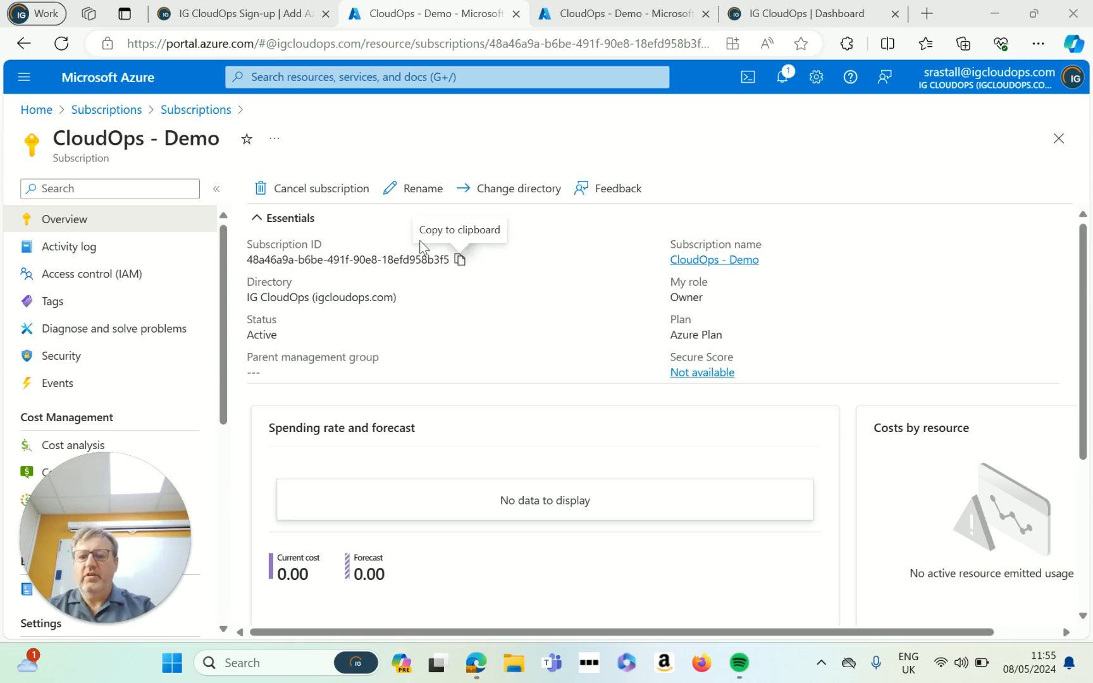
left_click(460, 261)
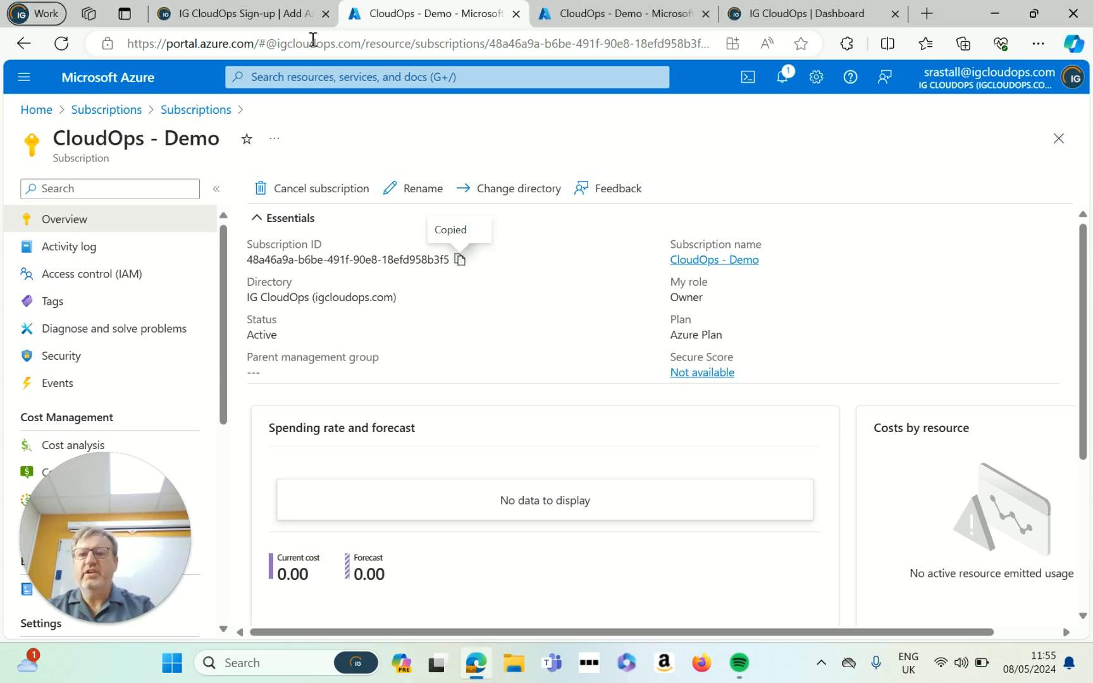
Return to the sign-up wizard and paste the copied ID as the Azure Subscription ID.
left_click(217, 14)
left_click(327, 333)
right_click(326, 333)
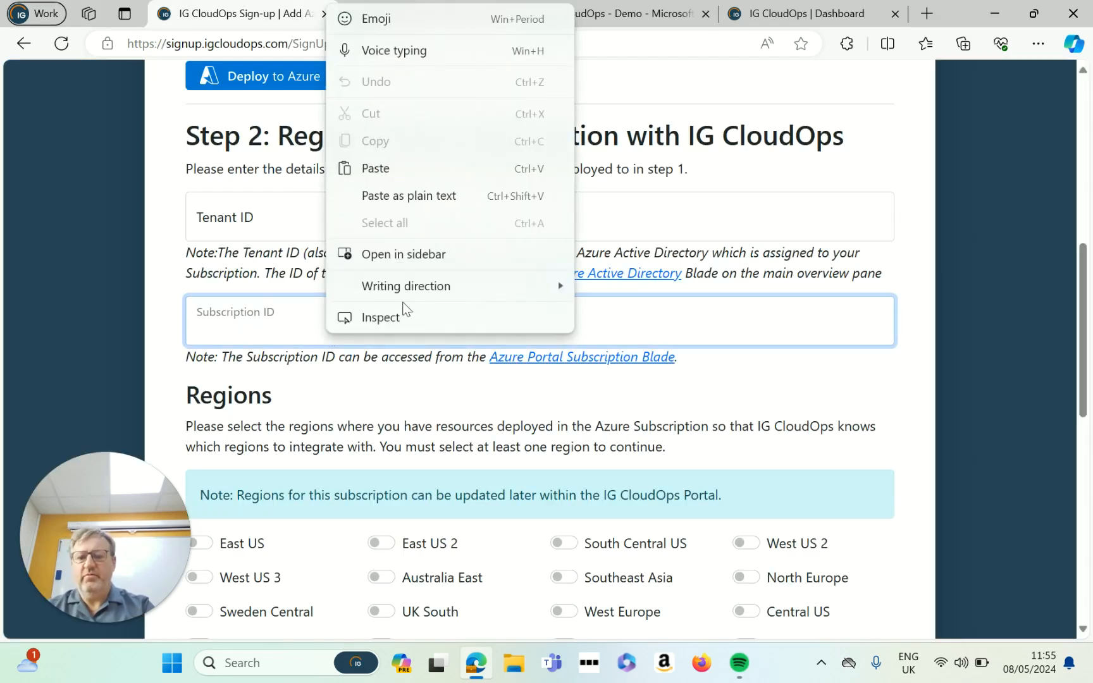
left_click(378, 168)
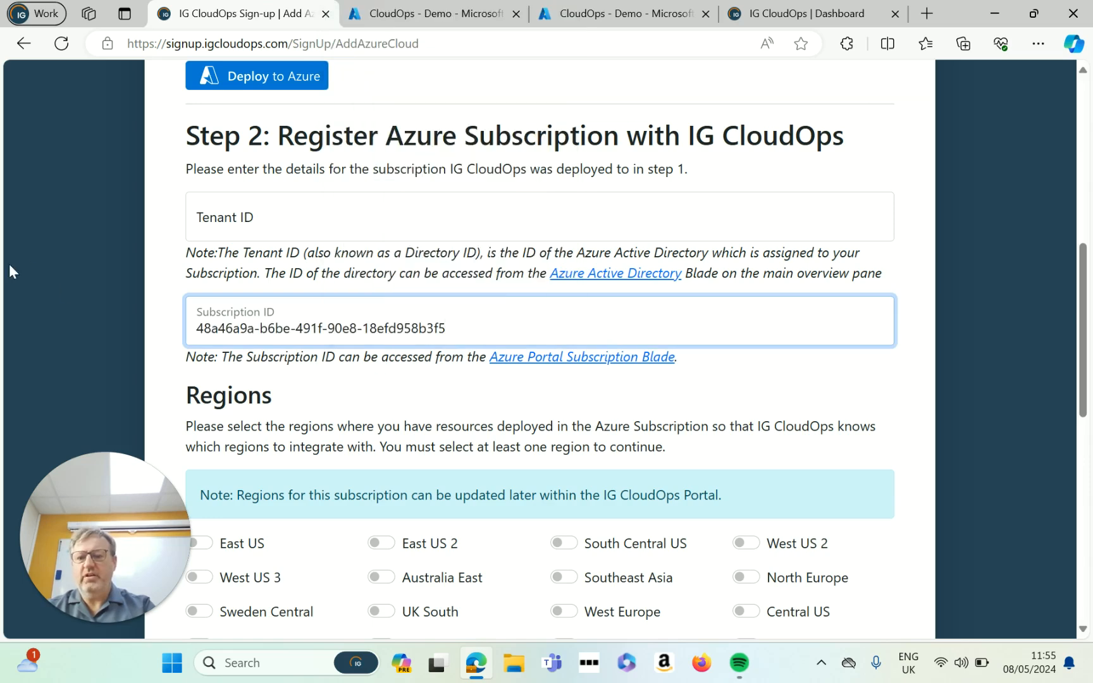
left_click(43, 267)
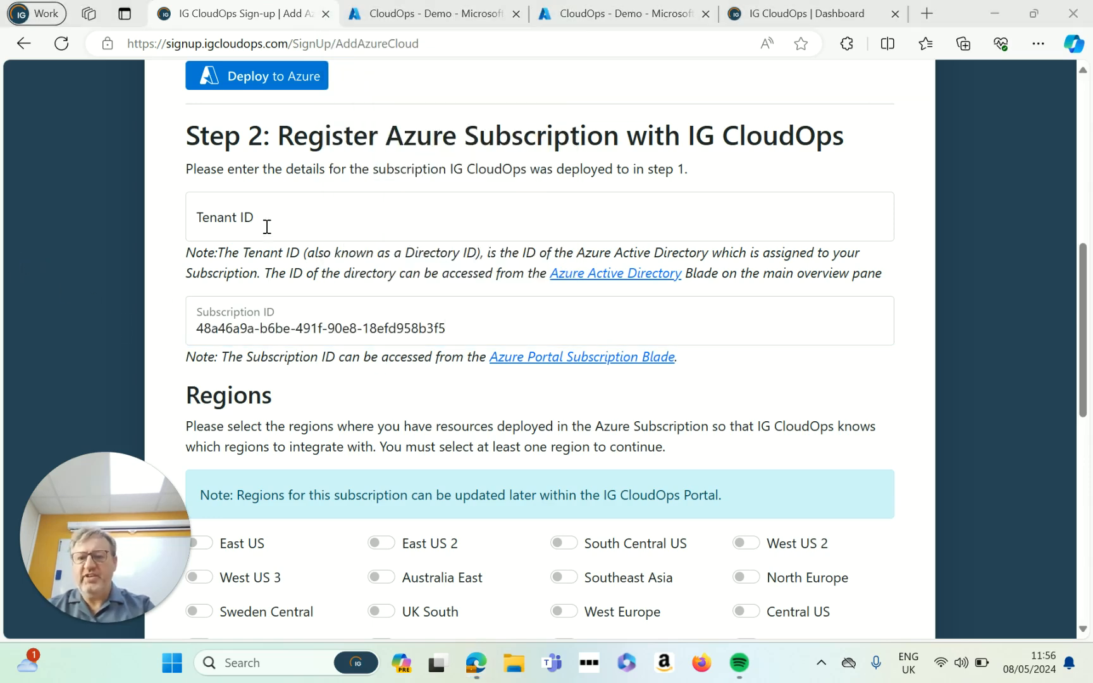
Open the Microsoft Entra ID overview in the Azure portal and copy the tenant ID.
left_click(422, 18)
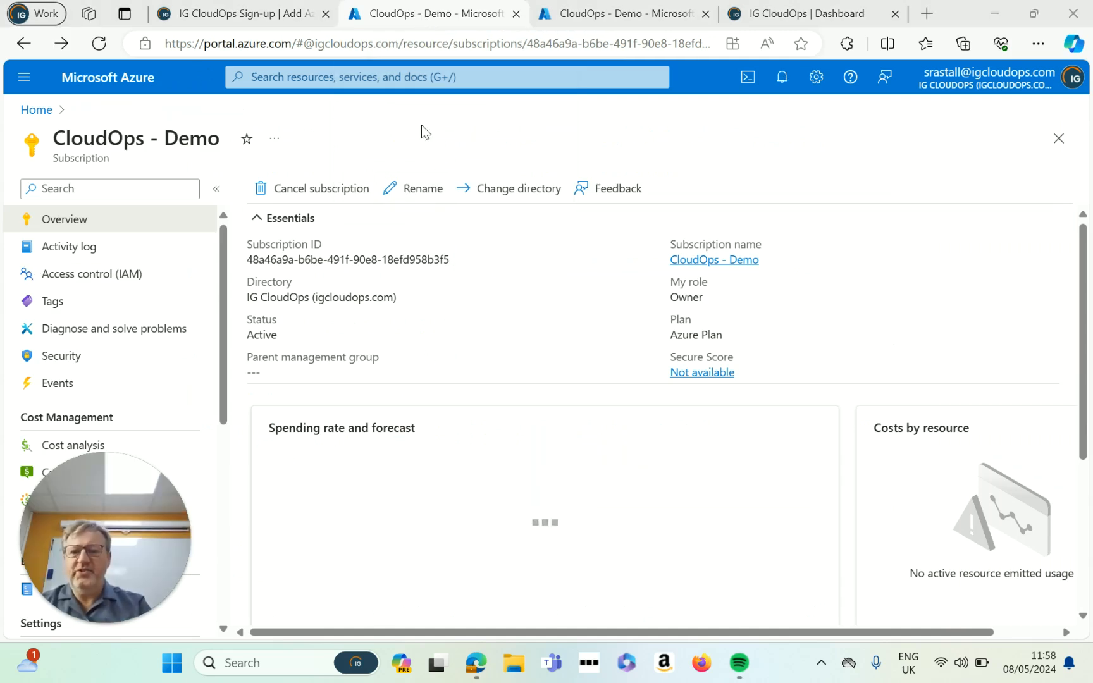
left_click(341, 78)
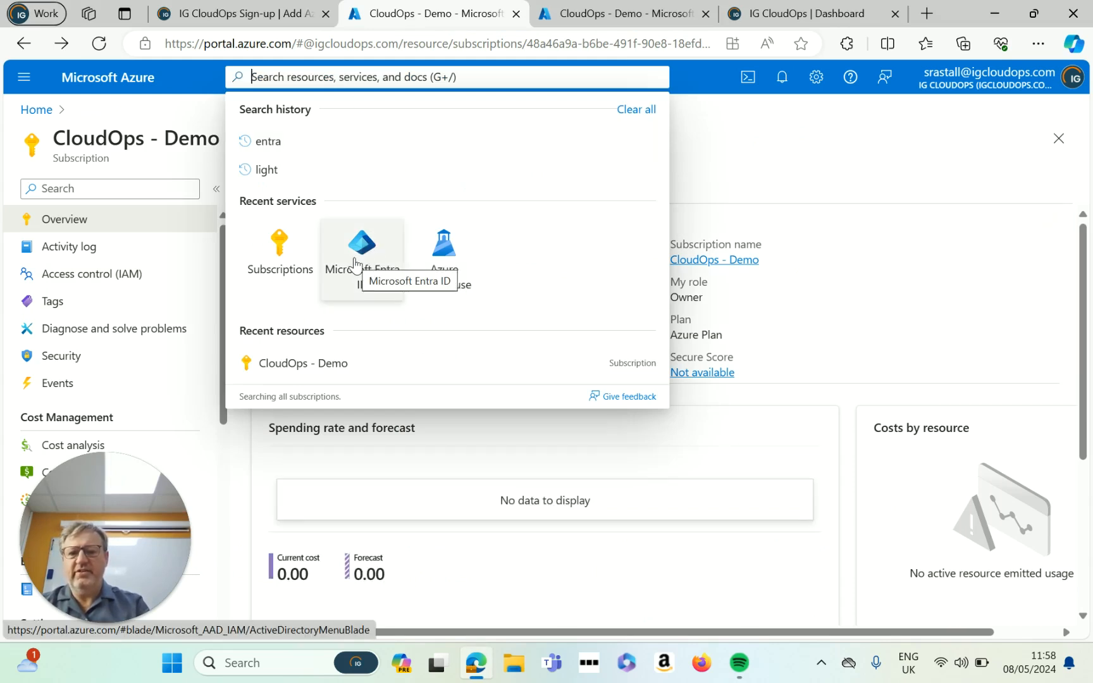
left_click(355, 258)
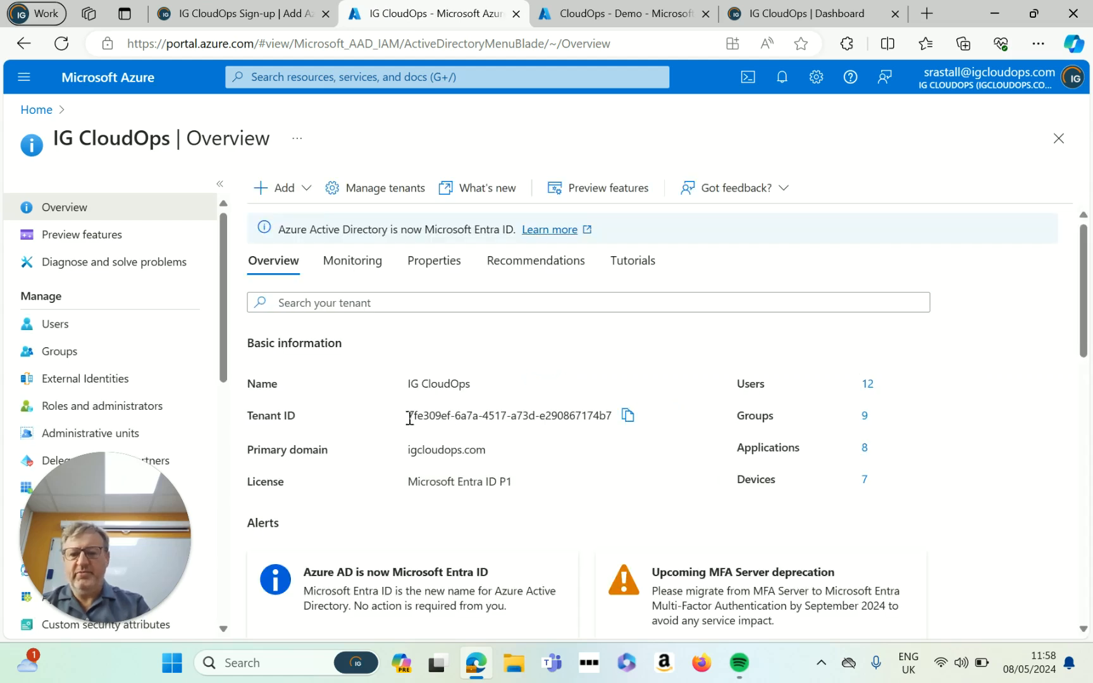
left_click(627, 417)
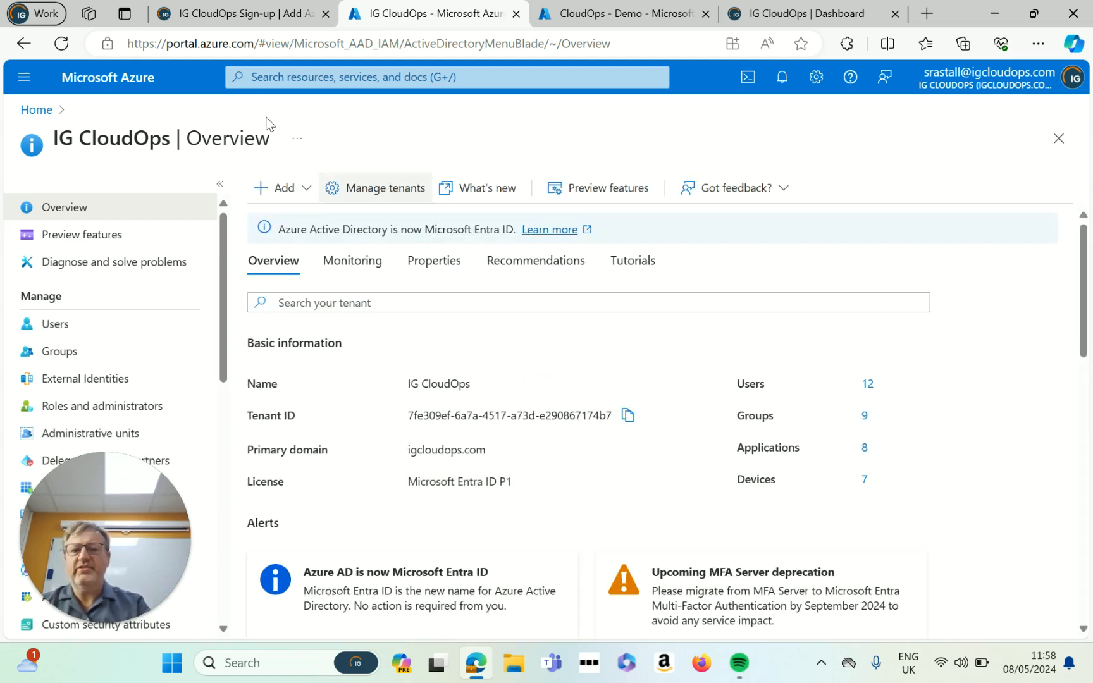
Go back to the sign-up wizard and paste the copied ID as the Tenant ID.
left_click(212, 15)
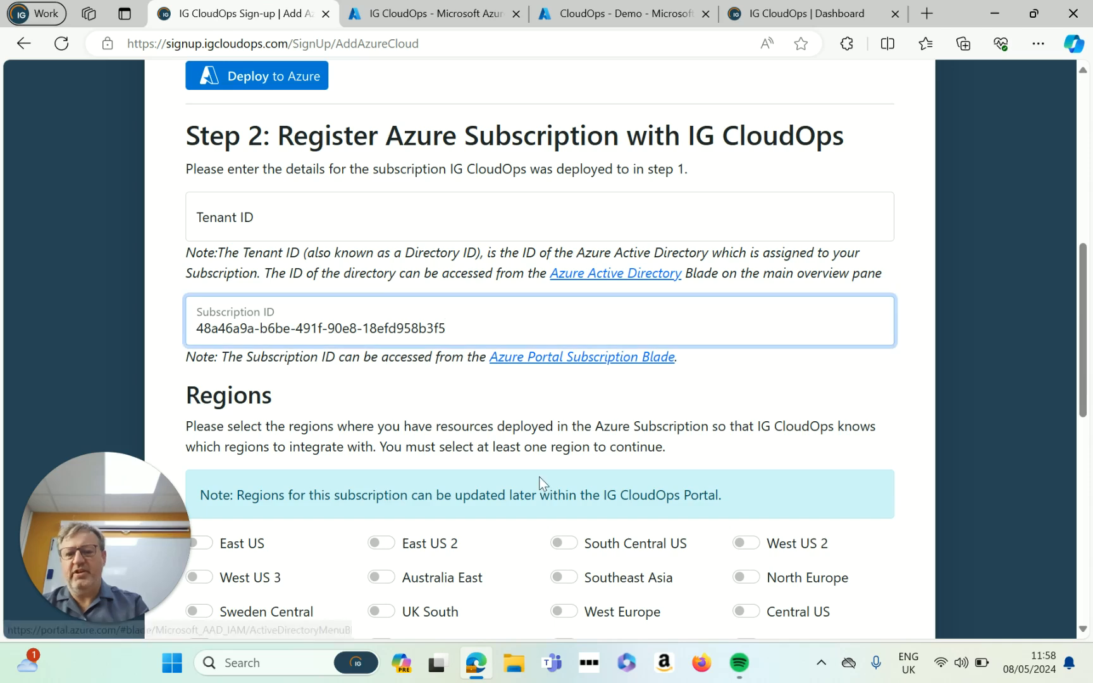
right_click(246, 218)
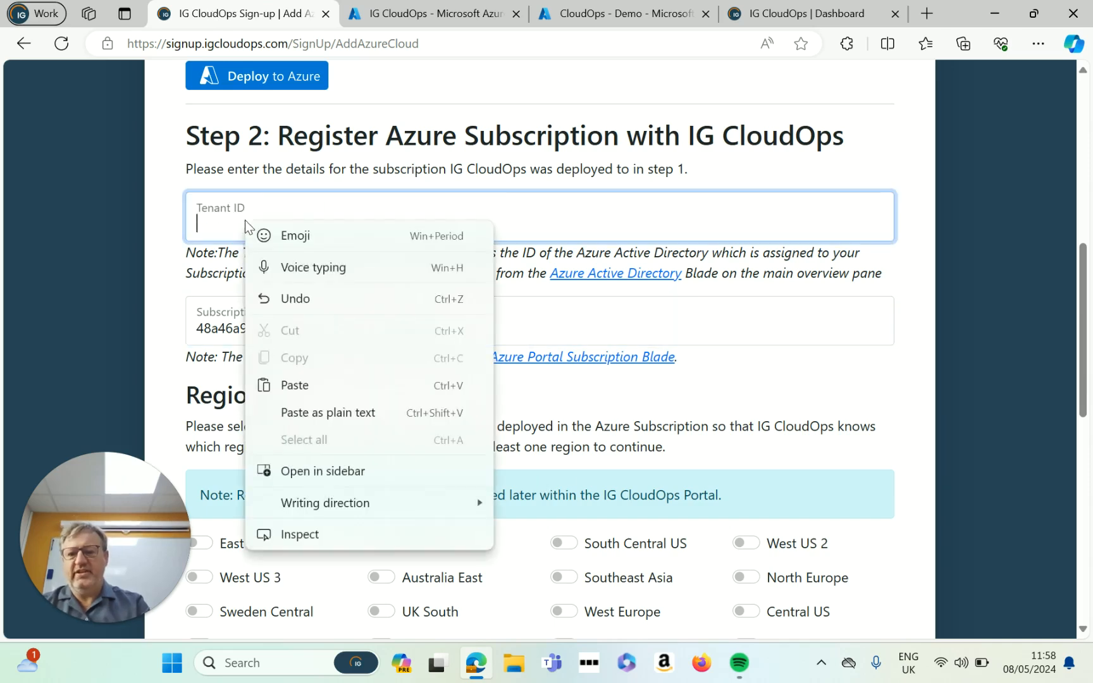
left_click(329, 387)
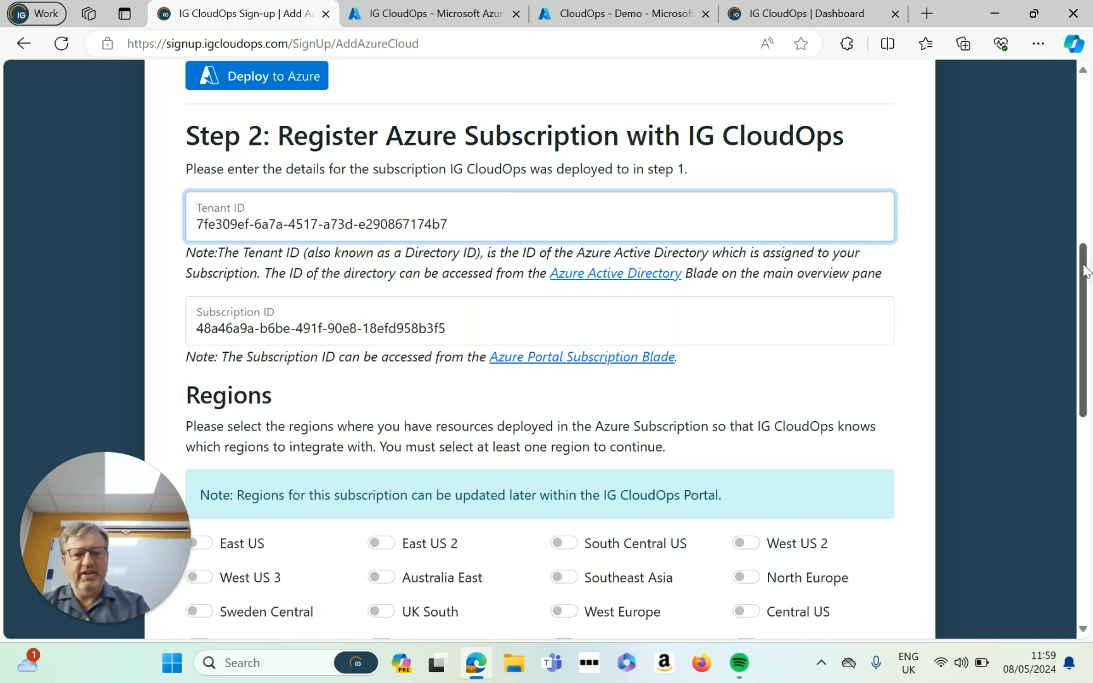
Enable the North Europe and Norway West regions for the Azure subscription, and validate and add it to the account.
left_click_drag(1085, 272, 1084, 419)
scroll(1084, 423, "down", 2)
scroll(1085, 380, "up", 3)
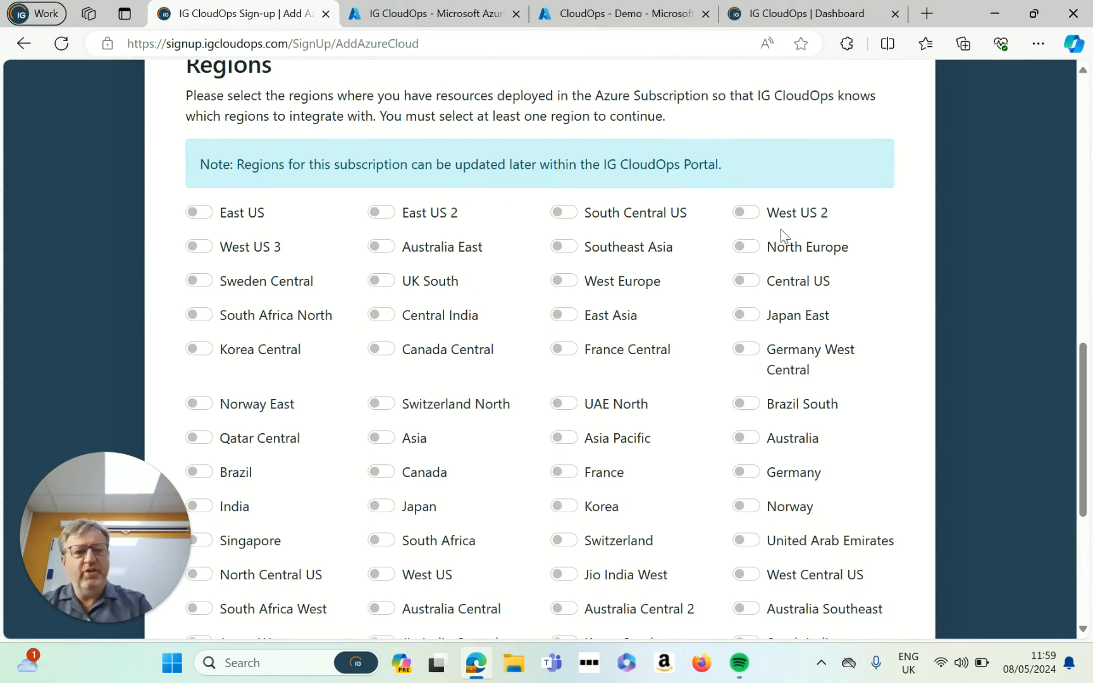
left_click(750, 246)
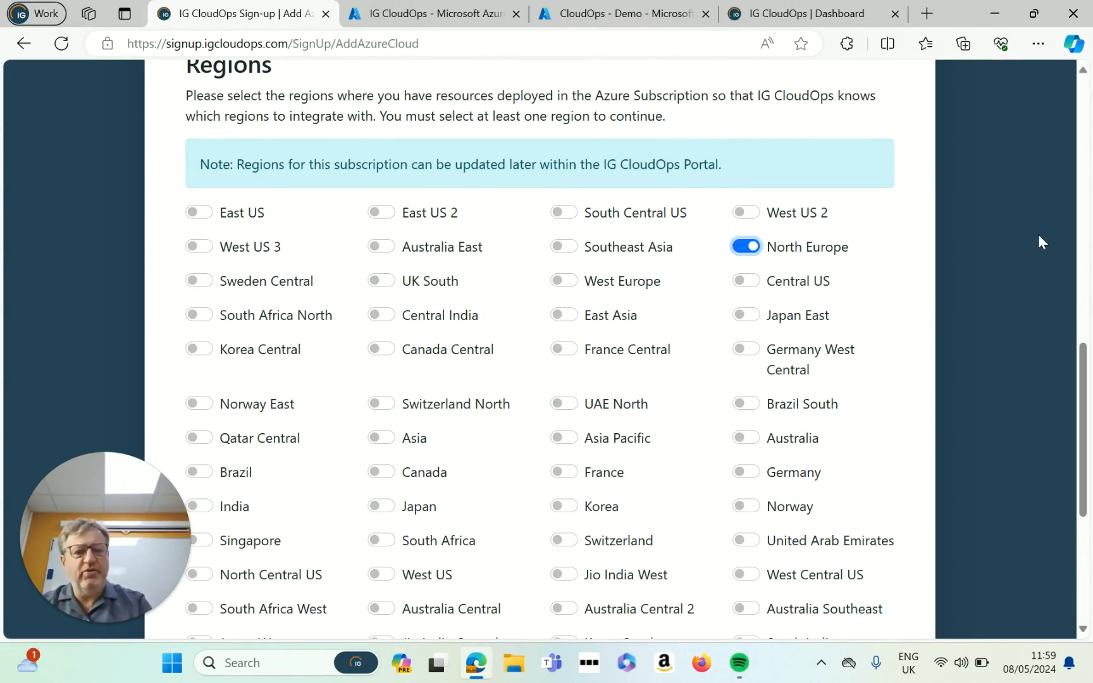
scroll(1083, 366, "down", 5)
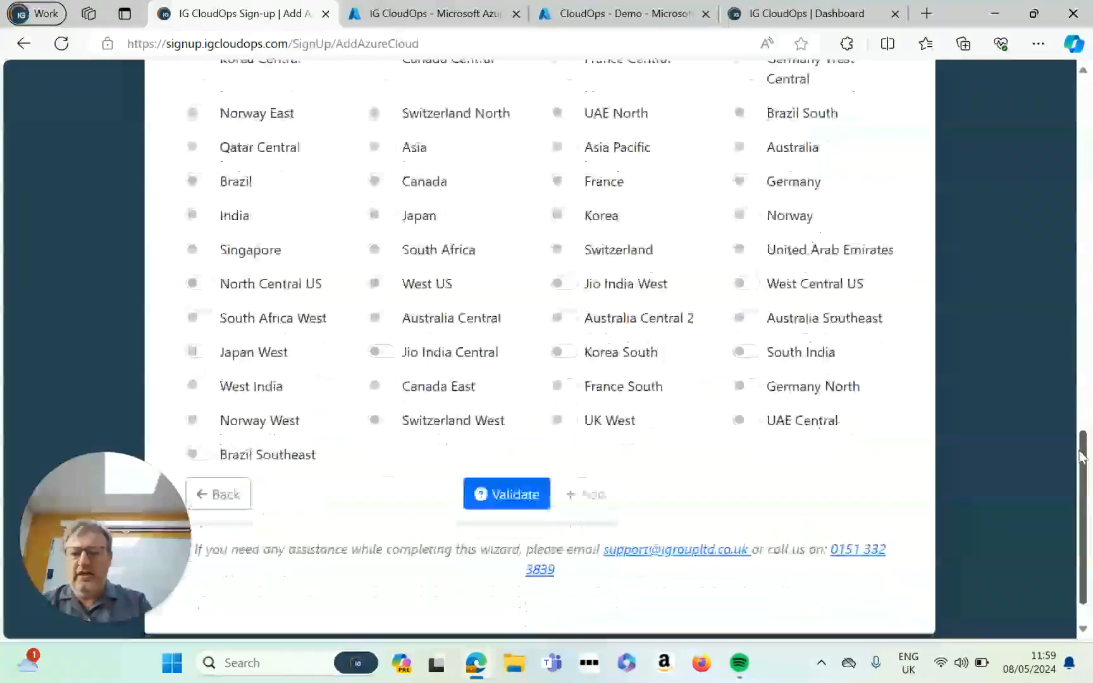
left_click(199, 374)
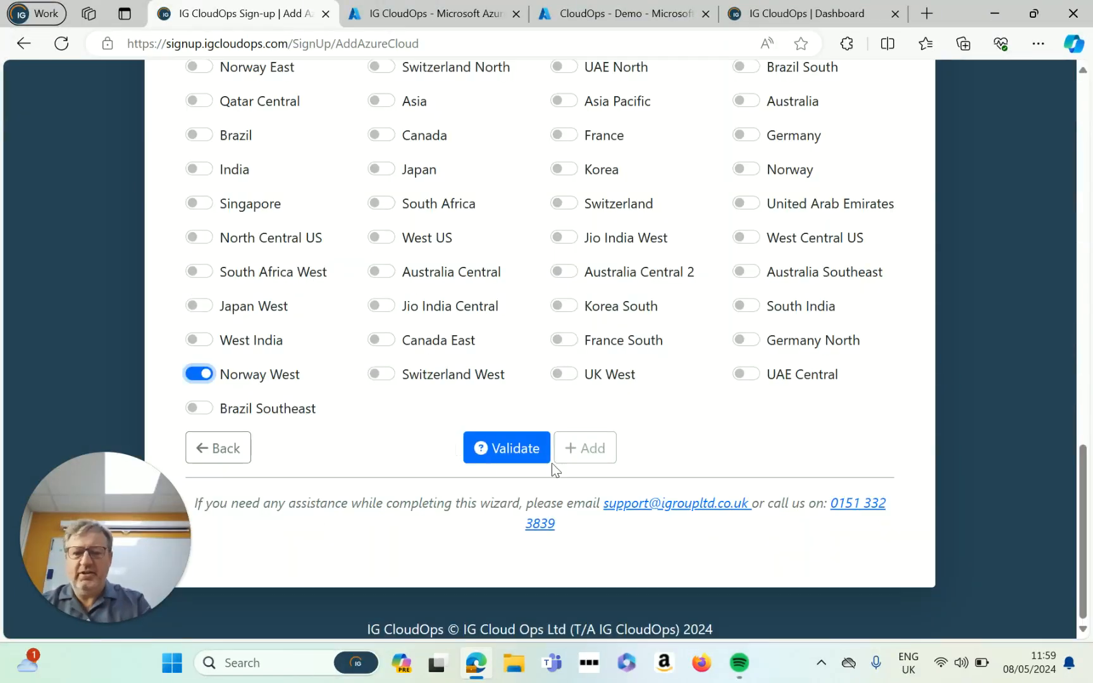
left_click(498, 455)
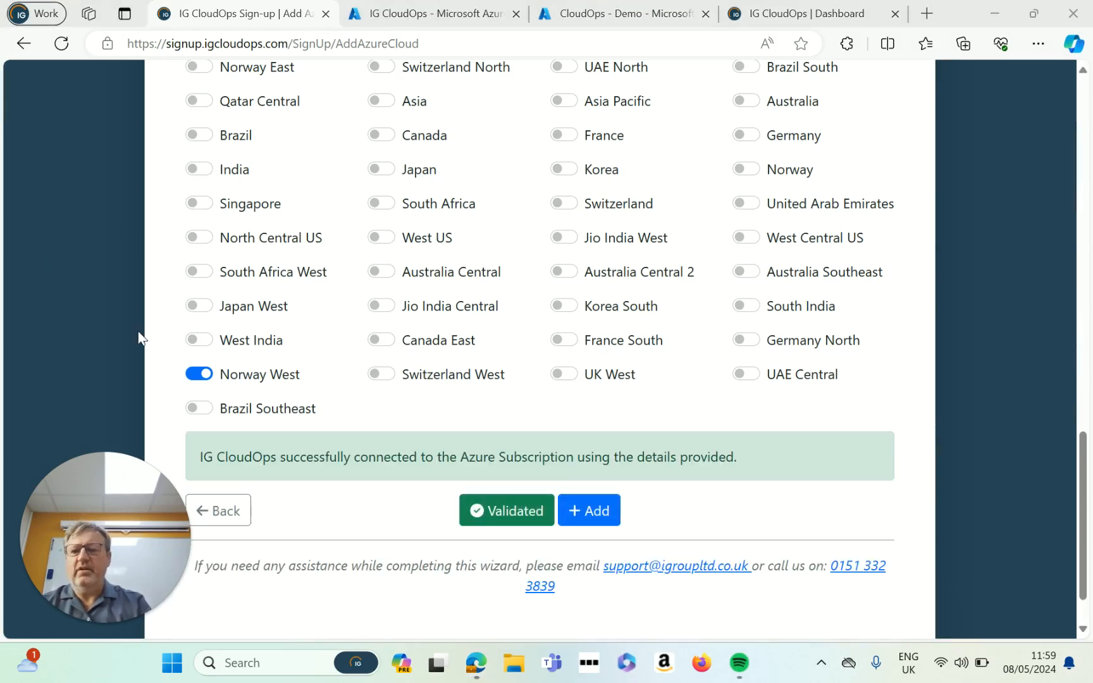
left_click(600, 520)
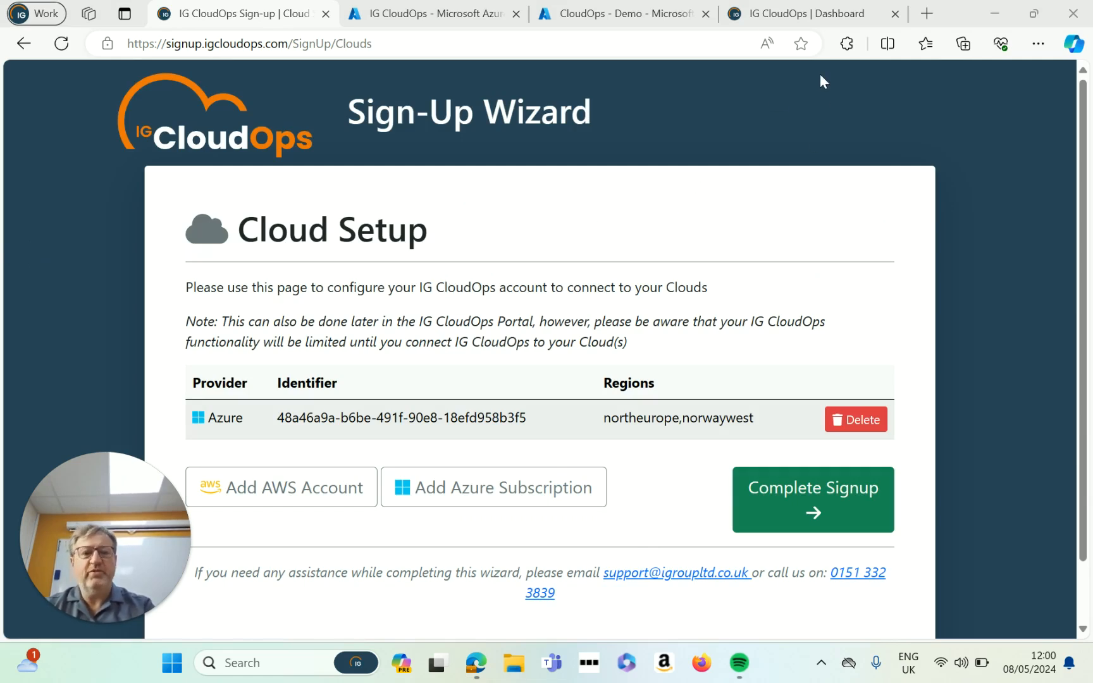
Look over the IG CloudOps portal dashboard and open the live cost page for virtual machines.
left_click(795, 14)
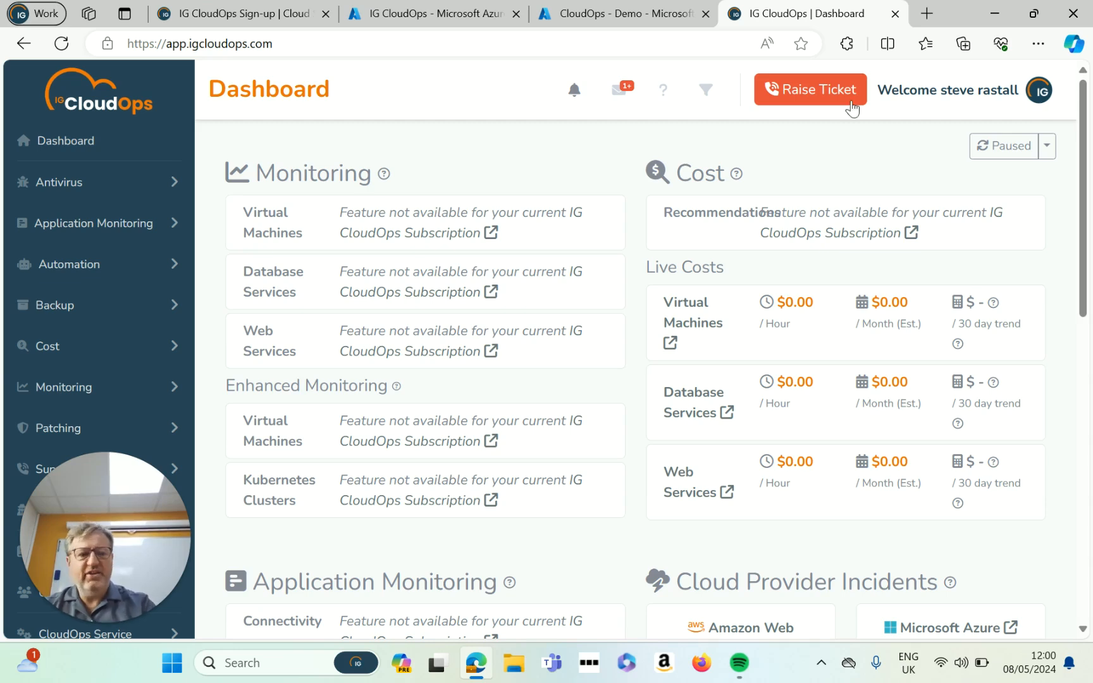
scroll(1068, 235, "down", 3)
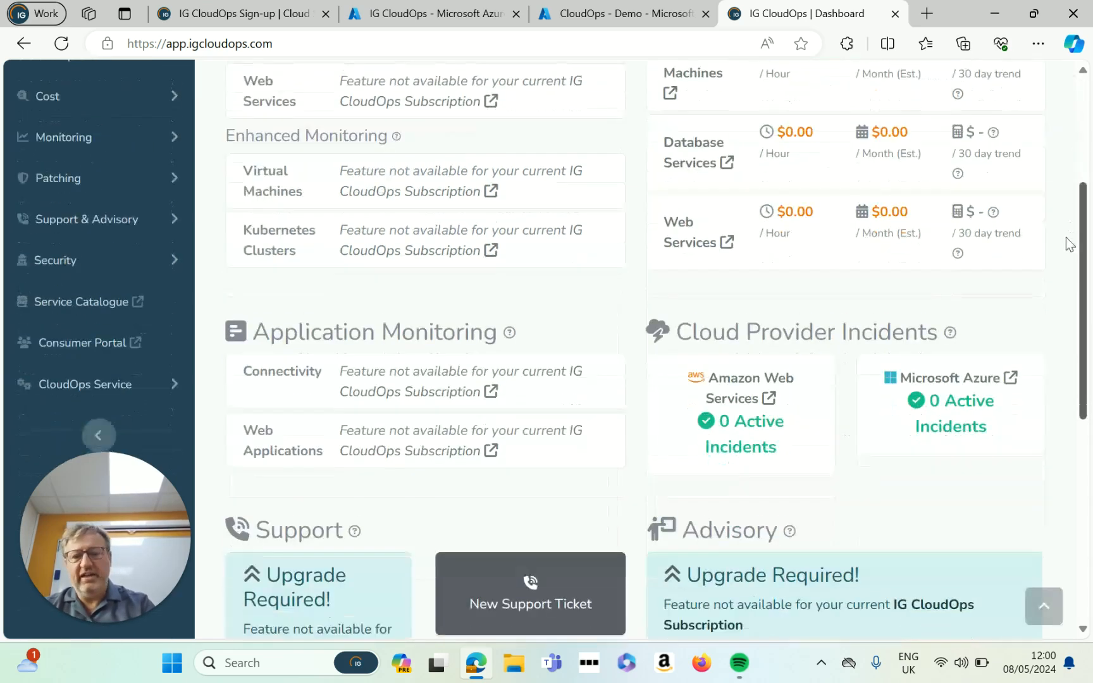
left_click(68, 113)
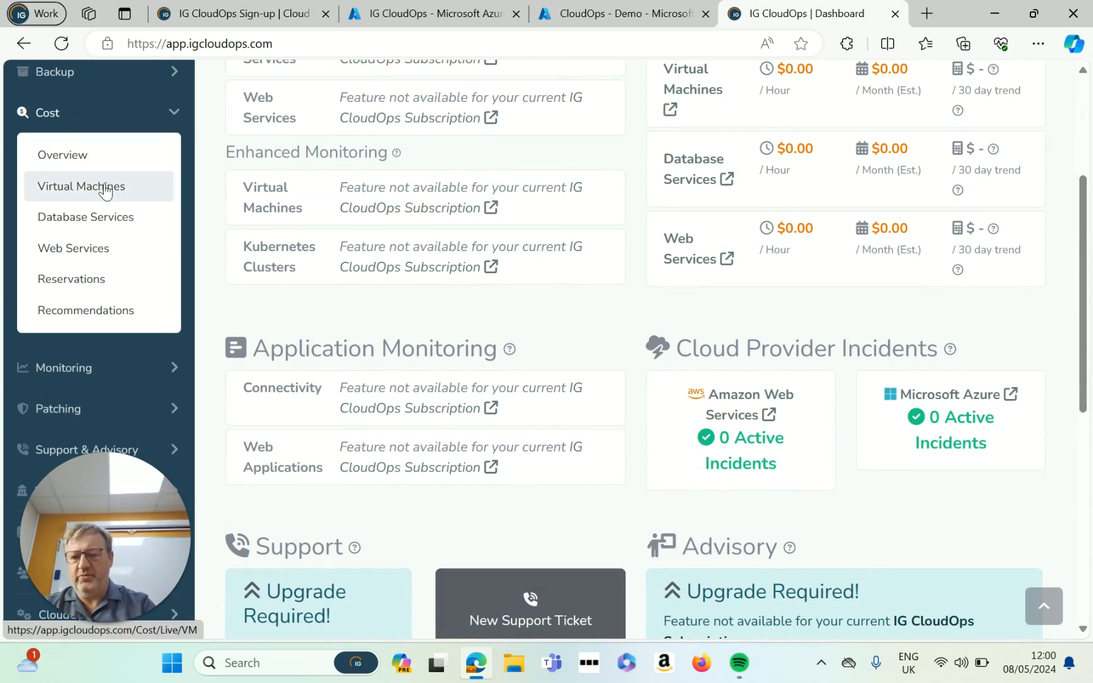
left_click(104, 189)
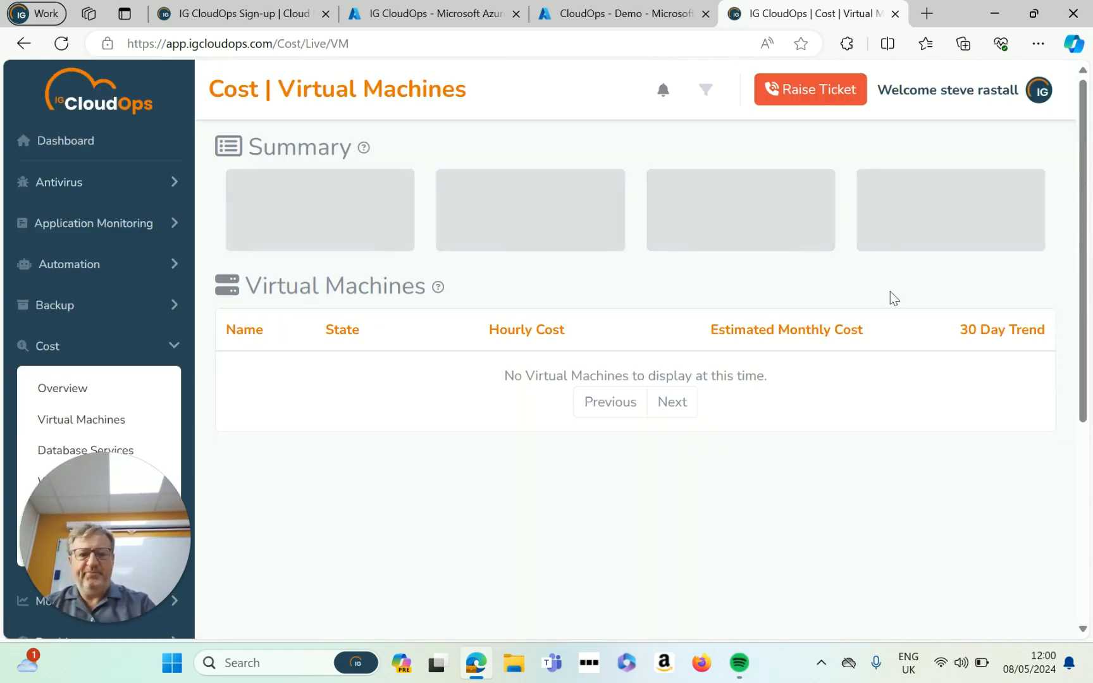